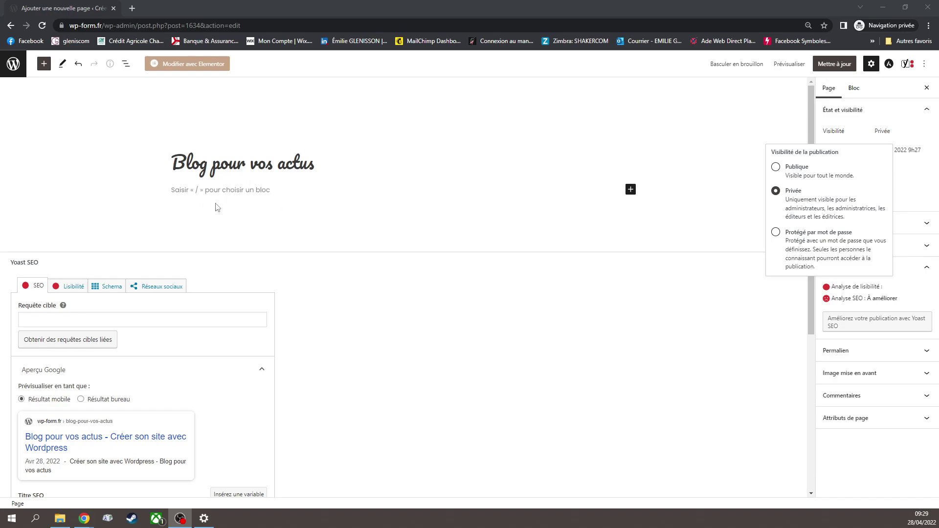
- Open the "Blog pour vos actus" page in the Elementor editor and add a single-column section
click(184, 64)
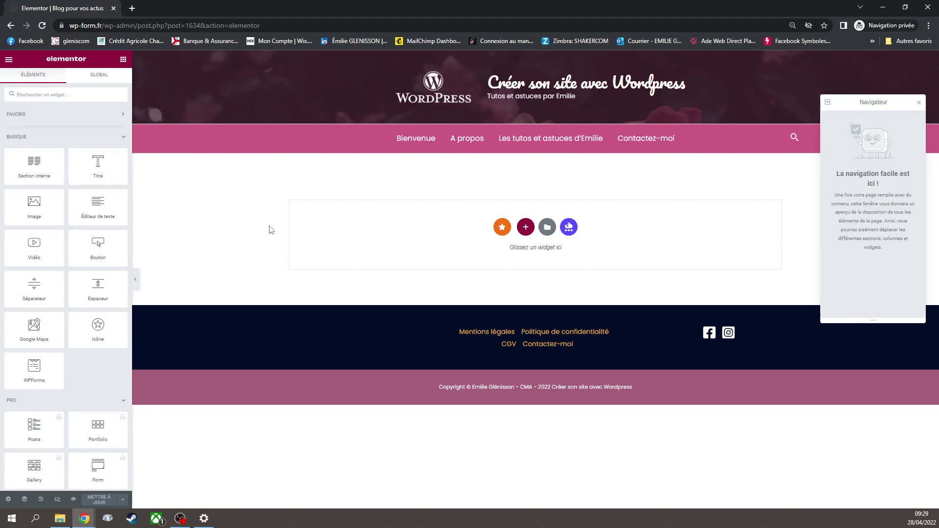
click(525, 234)
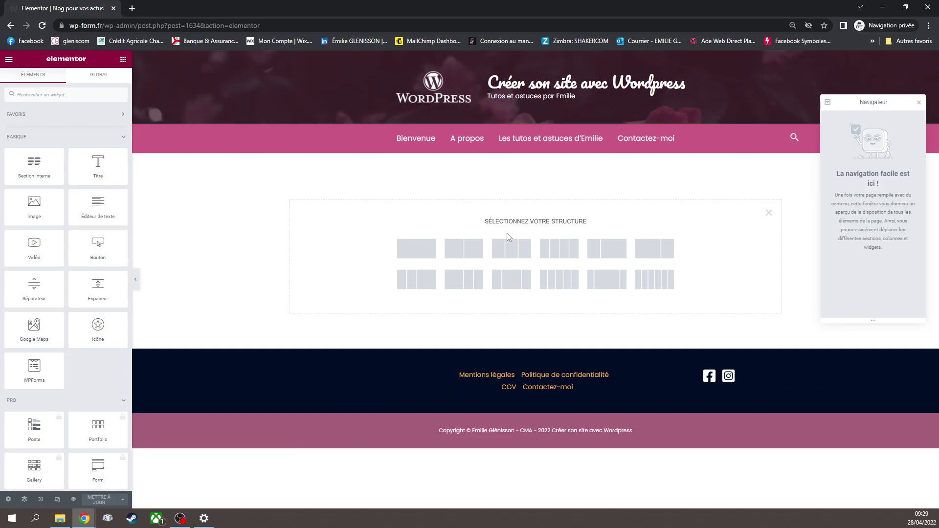
click(429, 250)
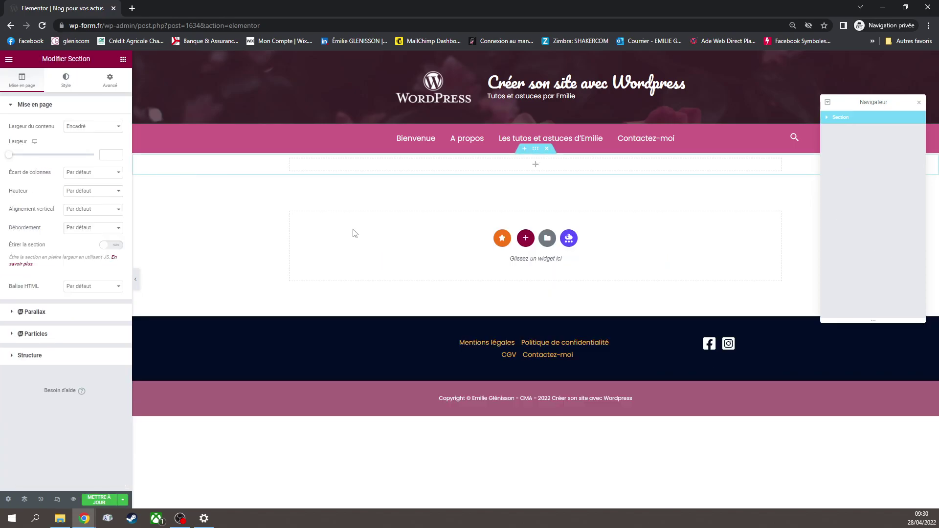
- Find the Post Grid widget by searching for "post" and place it in the empty section
click(123, 61)
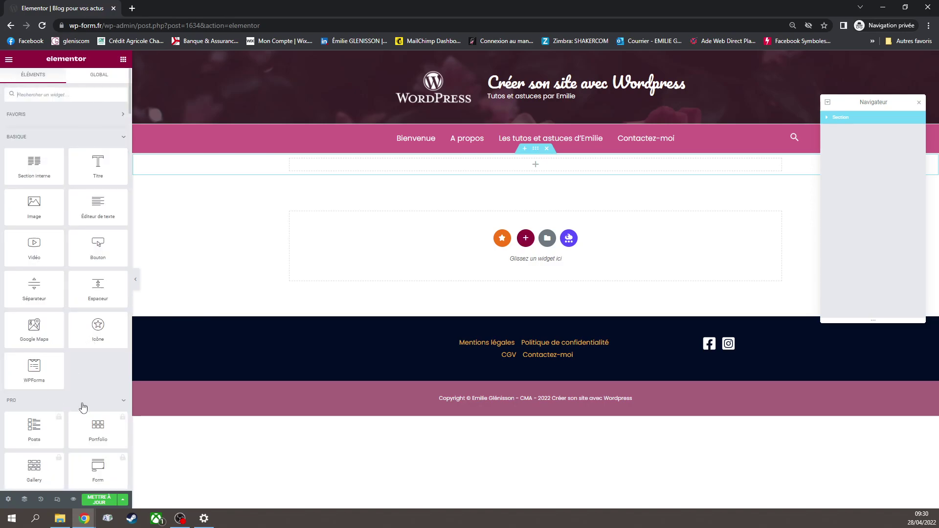
scroll(96, 400, down, 3)
scroll(96, 400, down, 11)
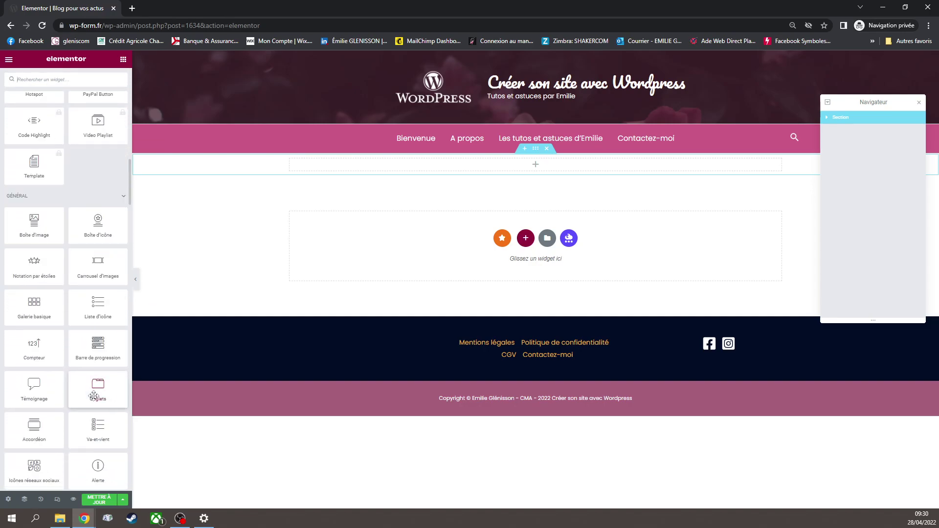
scroll(94, 395, down, 12)
scroll(94, 395, down, 6)
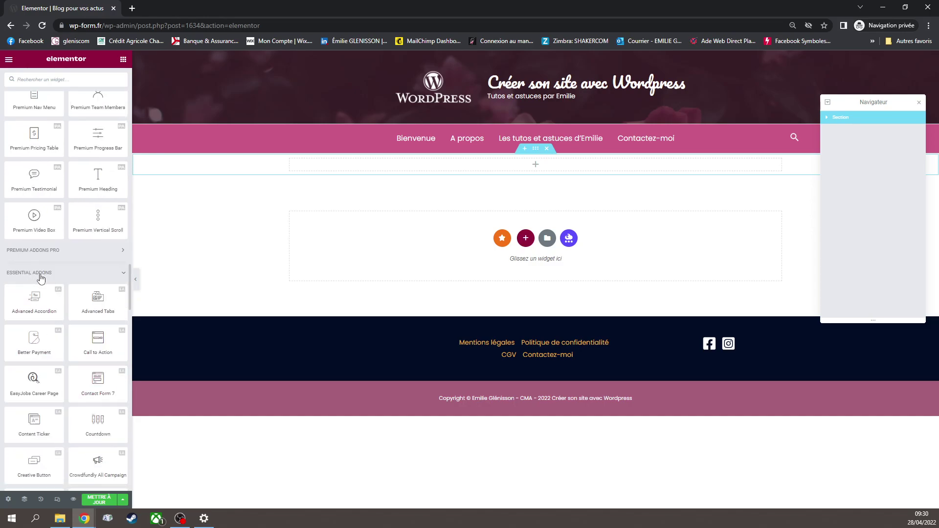
scroll(42, 286, down, 2)
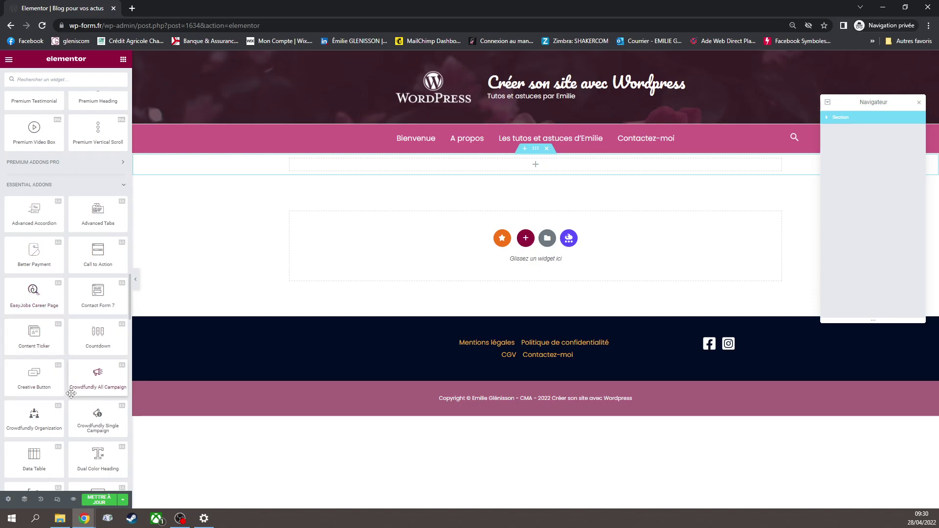
scroll(71, 393, down, 1)
click(57, 81)
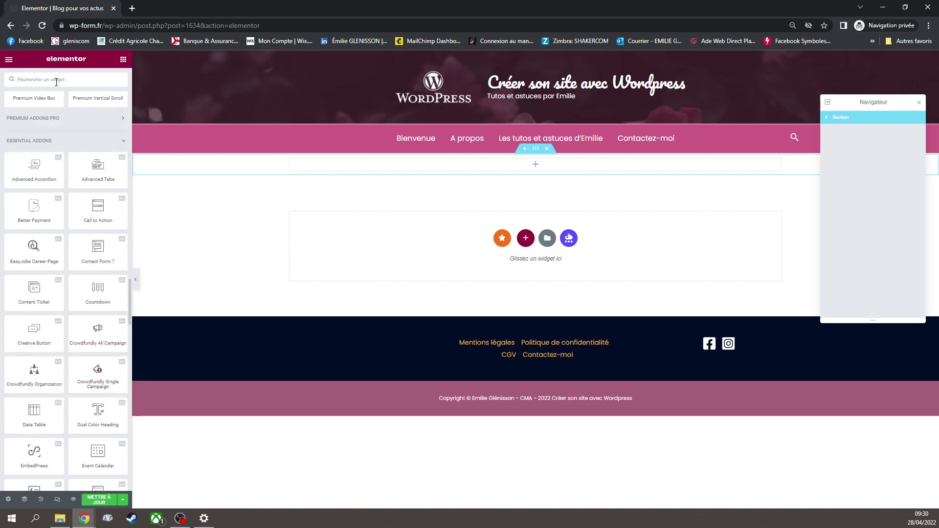
text(post)
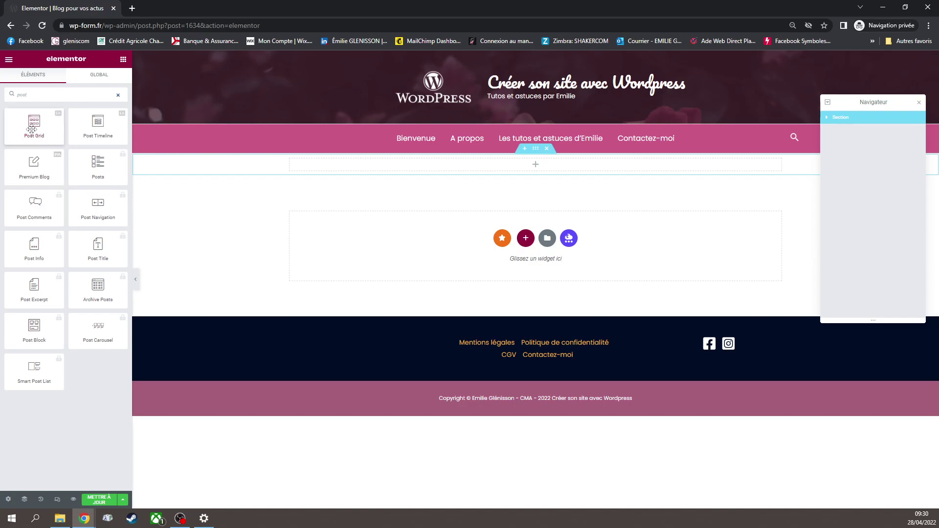
drag(34, 132, 410, 169)
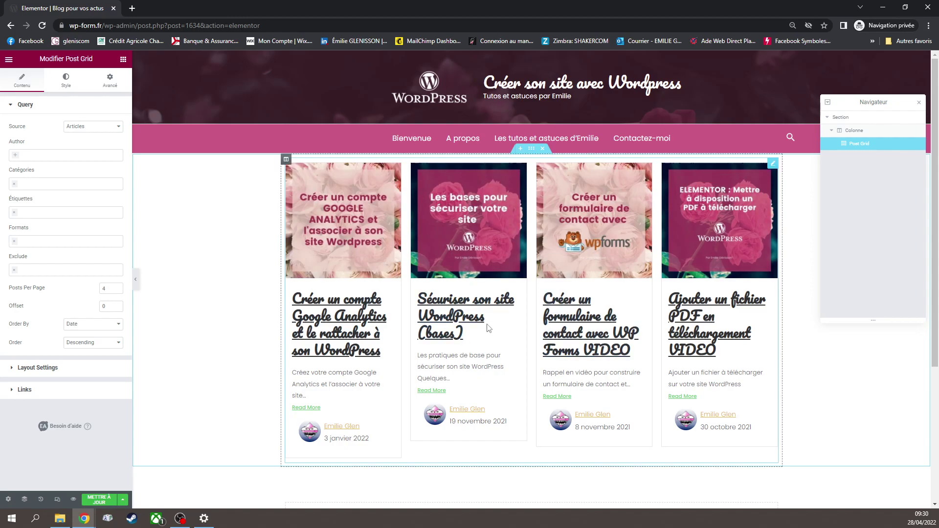
- Set the post grid to show 8 posts per page
click(118, 287)
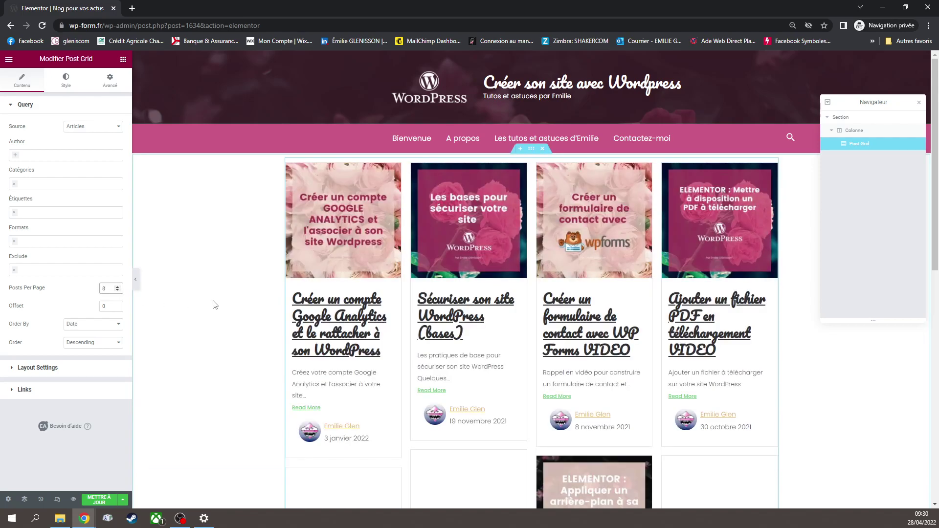
scroll(211, 304, down, 4)
scroll(212, 304, up, 3)
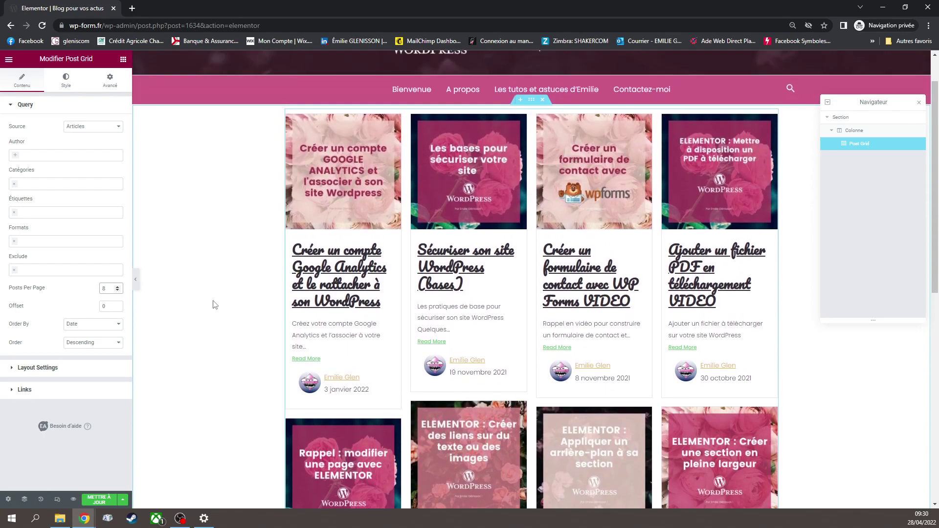
- Replace the post grid's read-more button text with "Lire +" in the layout settings
click(28, 370)
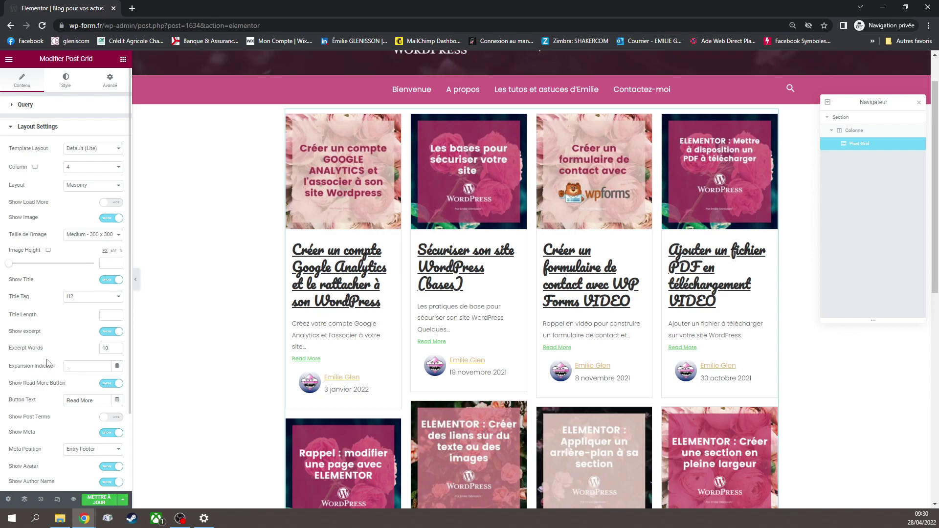
click(89, 169)
click(89, 171)
scroll(89, 226, down, 1)
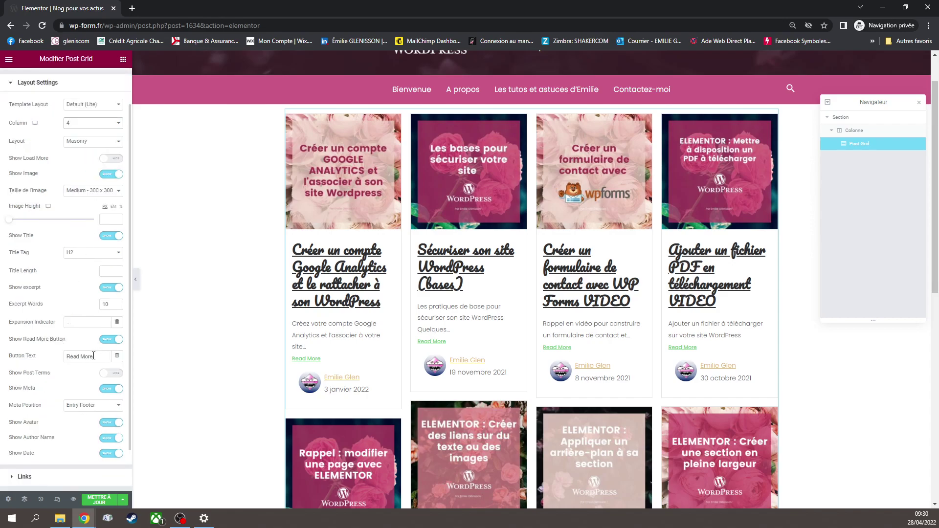
drag(99, 359, 65, 356)
text(Lire)
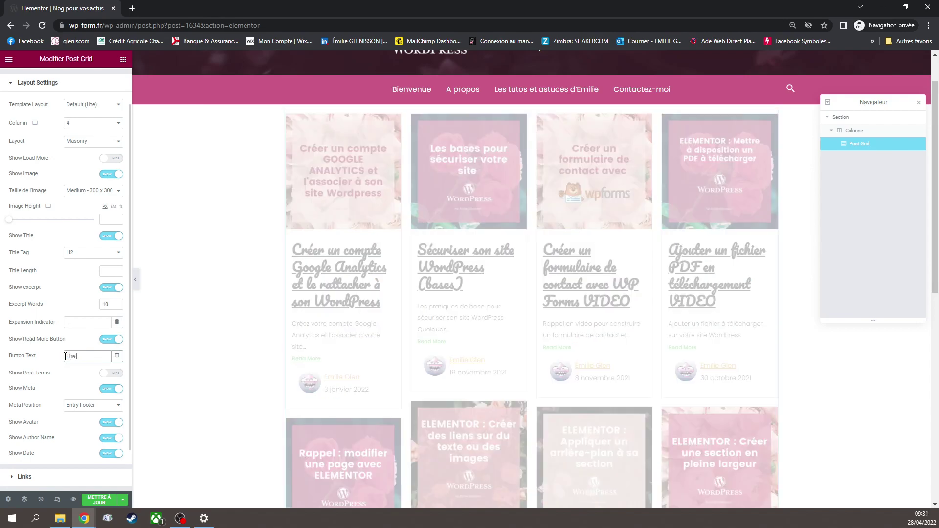
key(BackSpace)
key(BackSpace)
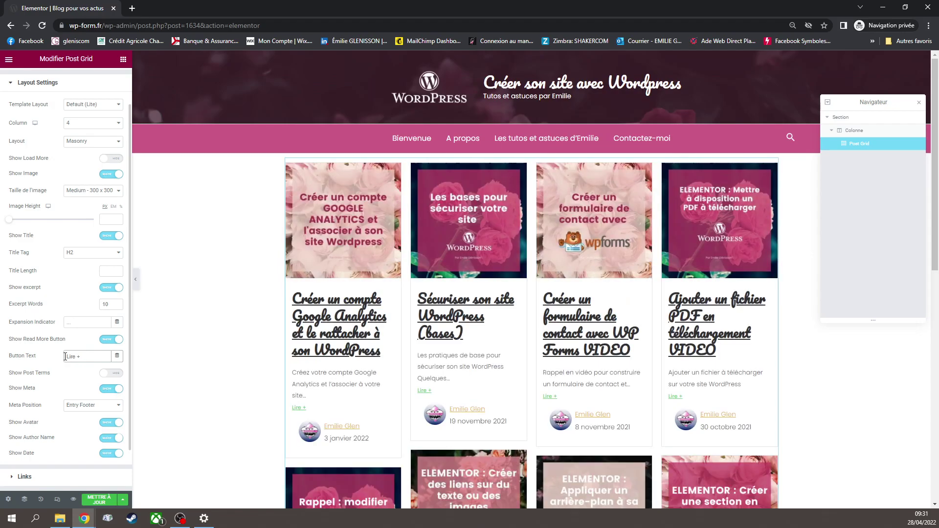
- Hide the avatar, author name and date on the post grid's cards
scroll(69, 358, down, 1)
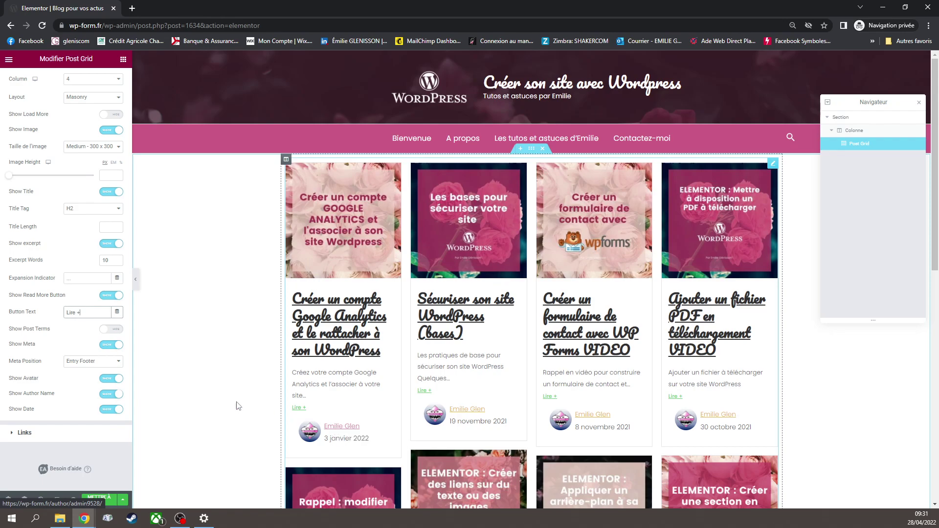
click(112, 378)
click(109, 394)
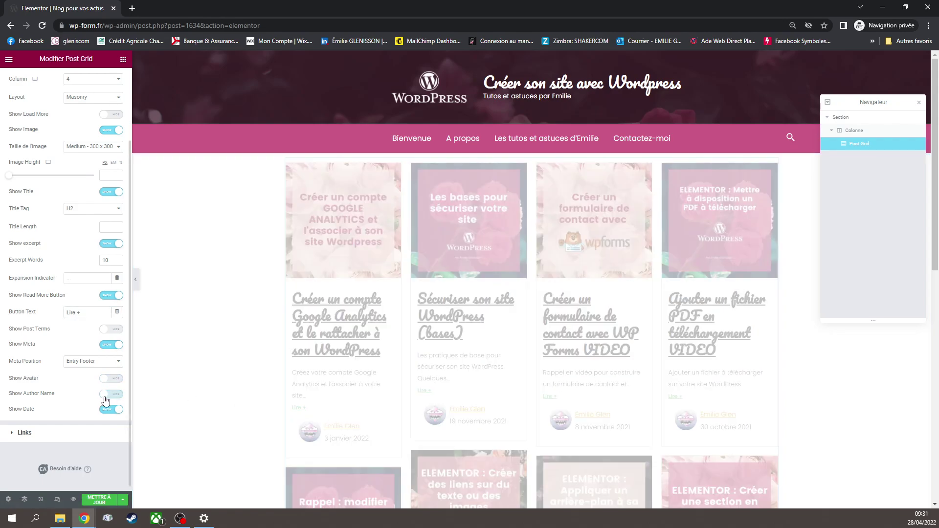
click(118, 410)
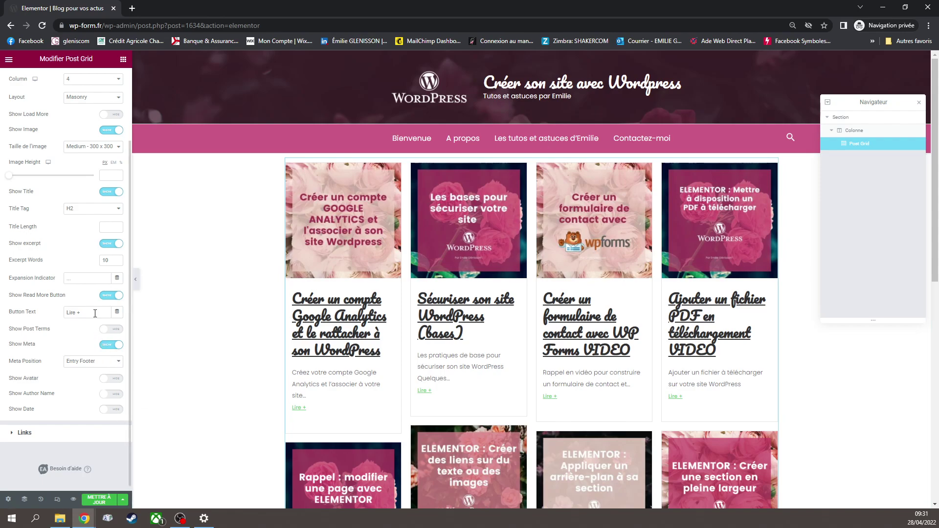
- Set the title tag of the post grid's articles to H3
click(81, 211)
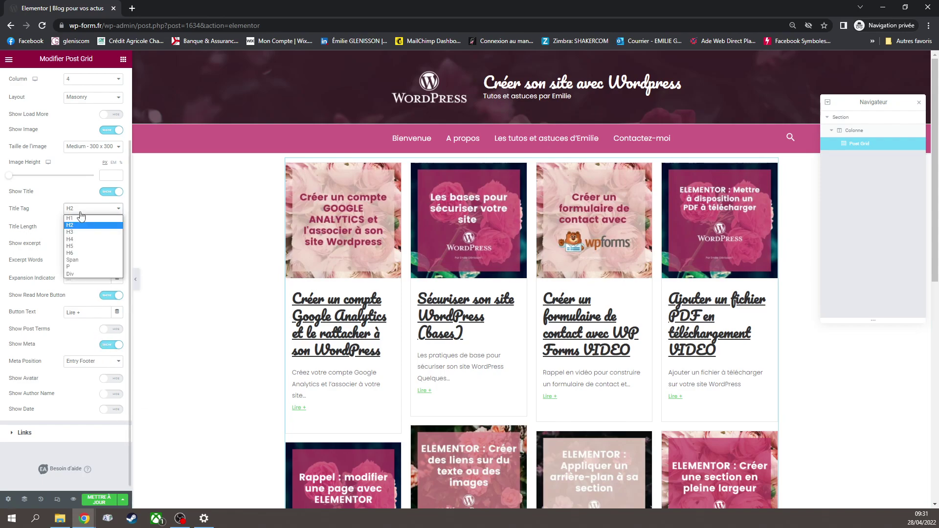
click(80, 232)
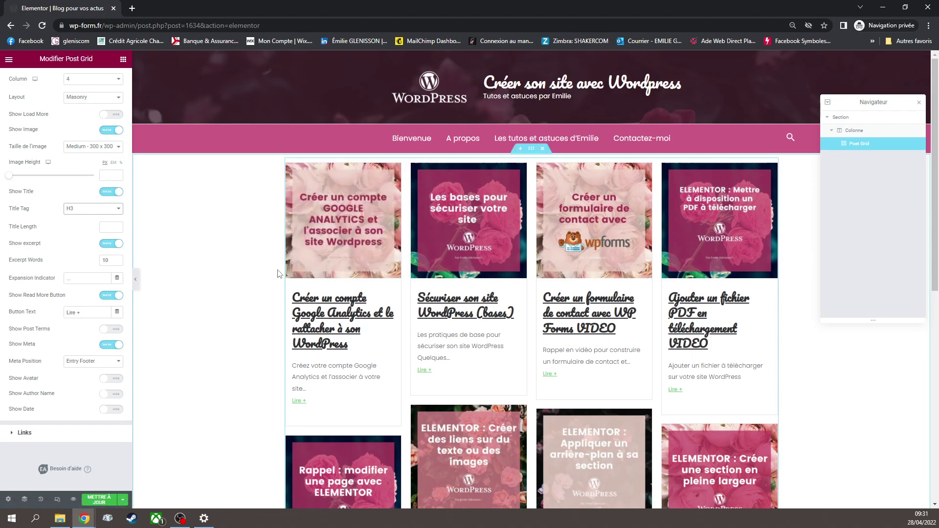
scroll(51, 299, up, 2)
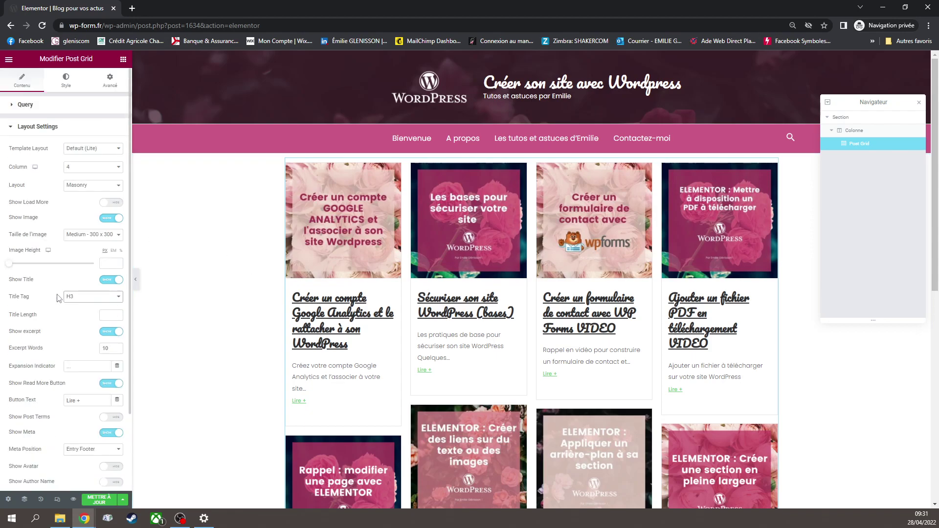
- Replace the post grid's hover card icon with the eye icon found by searching the icon library for "eye"
click(66, 83)
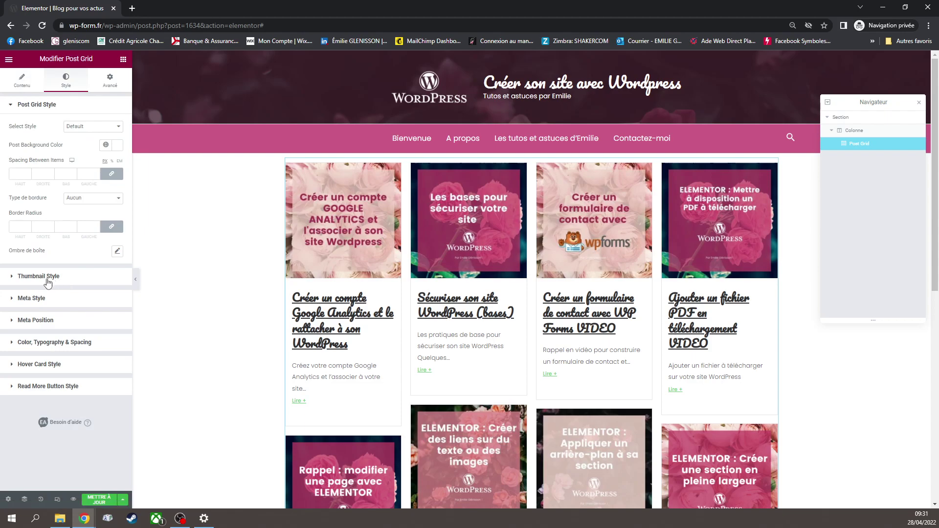
click(40, 344)
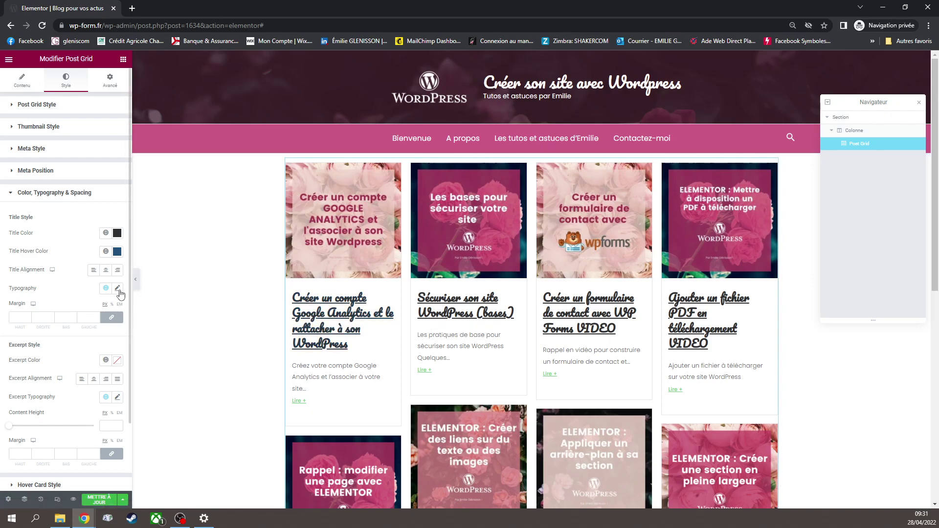
scroll(77, 332, down, 2)
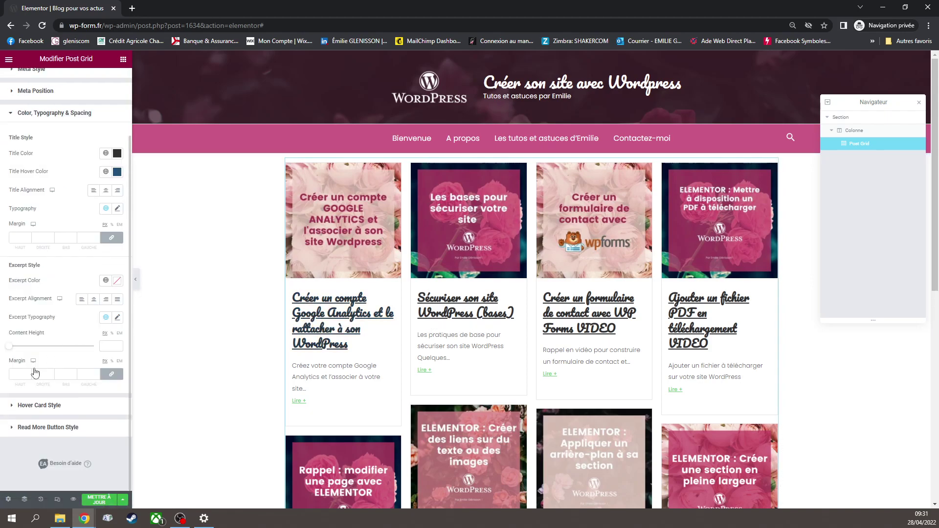
click(47, 412)
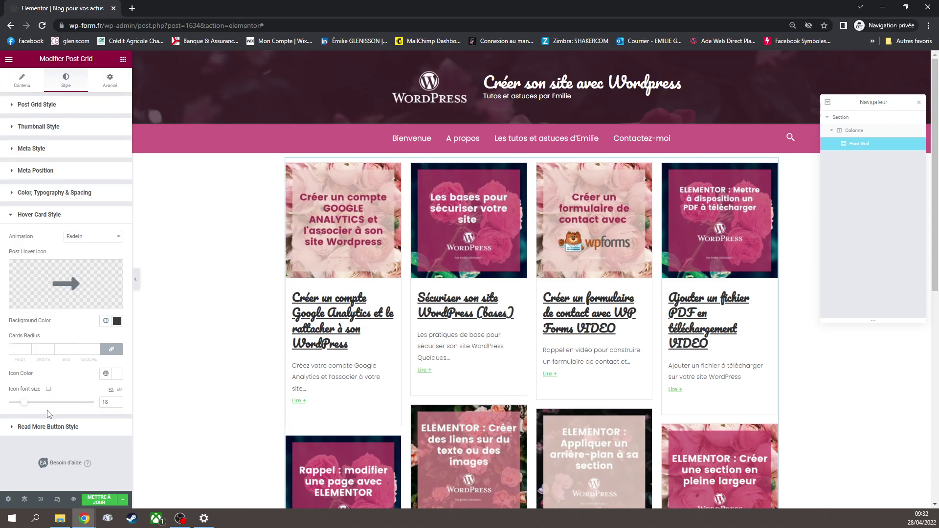
mouse_move(329, 256)
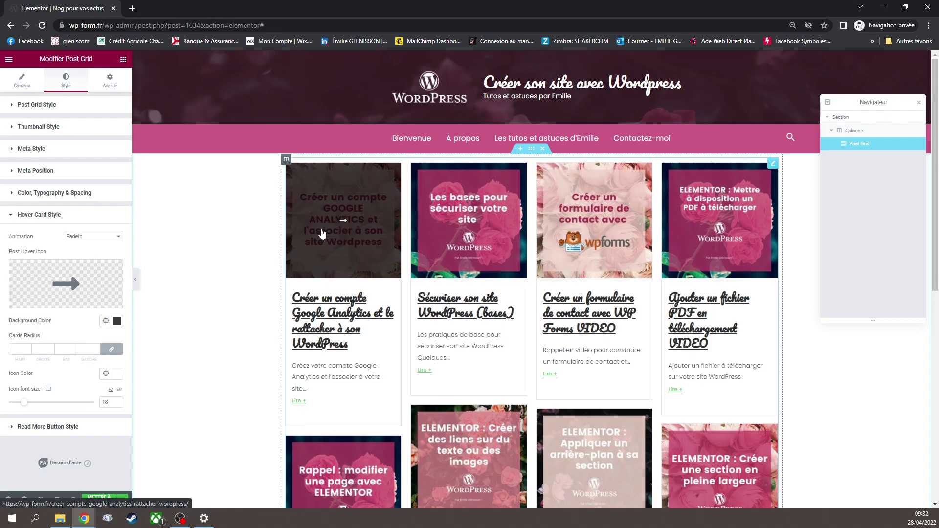
click(80, 275)
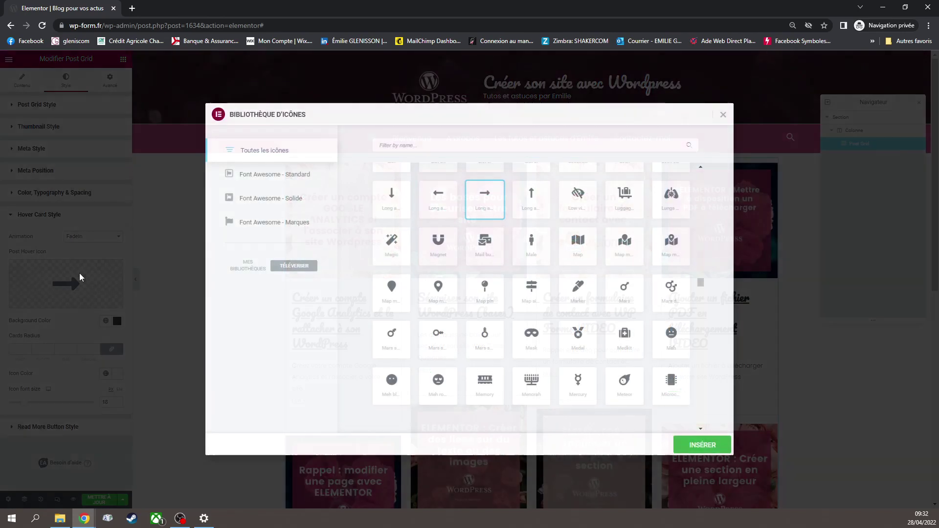
click(407, 143)
text(eye)
click(394, 196)
click(699, 445)
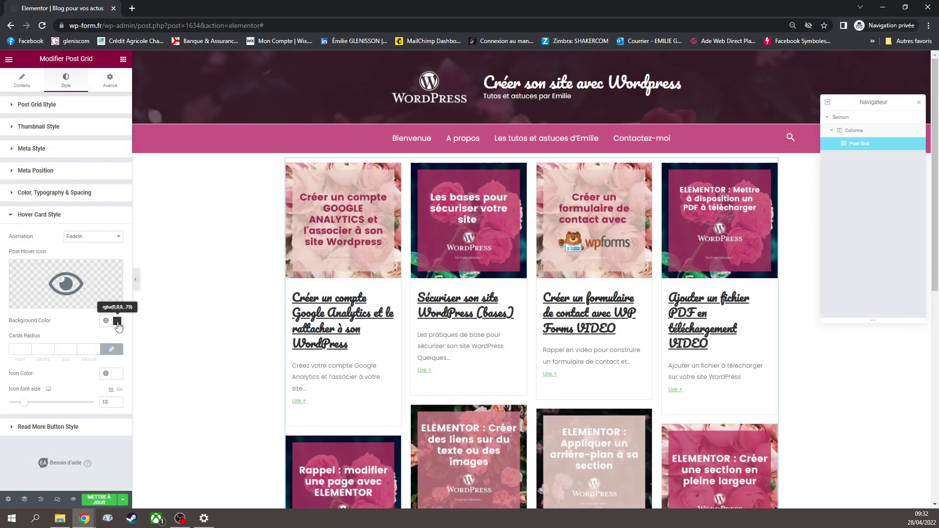
- Set the hover card's background color to a semi-transparent dark crimson
click(117, 323)
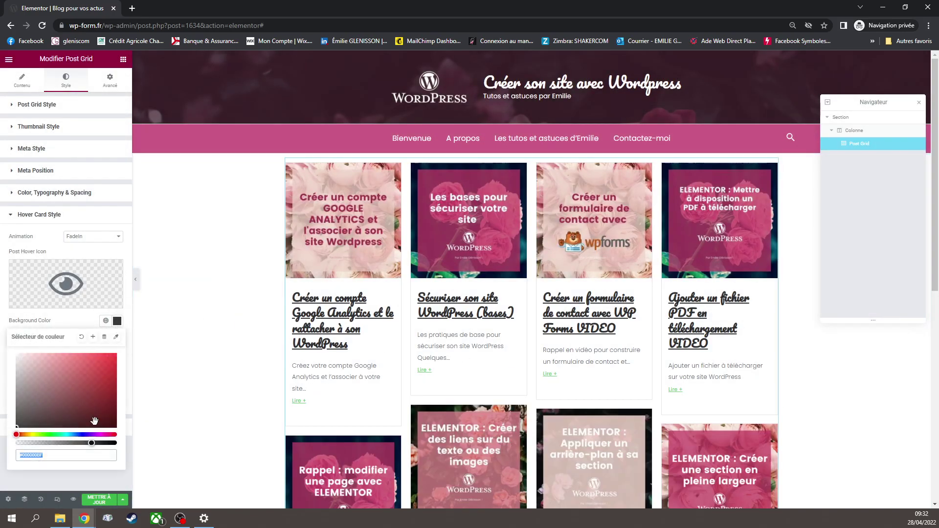
mouse_move(100, 434)
mouse_down()
mouse_move(113, 434)
mouse_move(106, 411)
mouse_move(122, 389)
mouse_up()
click(104, 408)
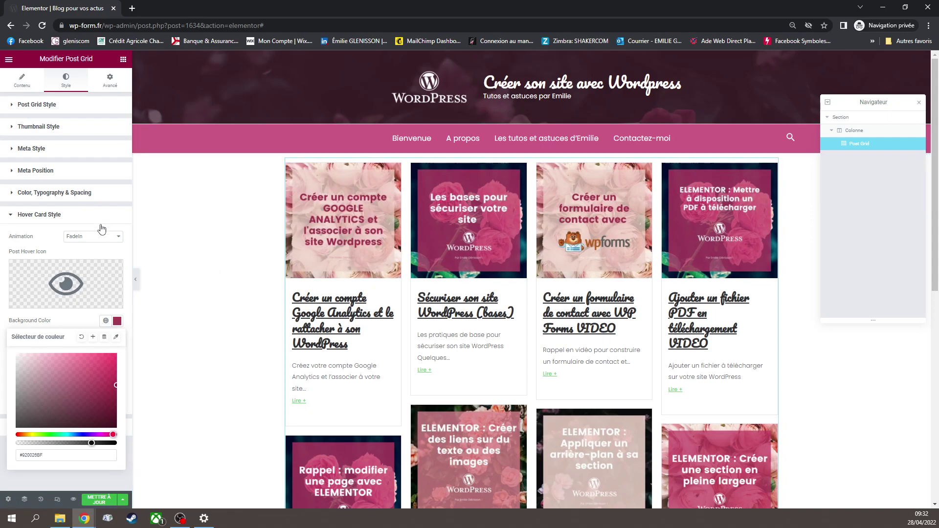
- Look up "seo" in the category filter of the post grid's query settings
click(21, 79)
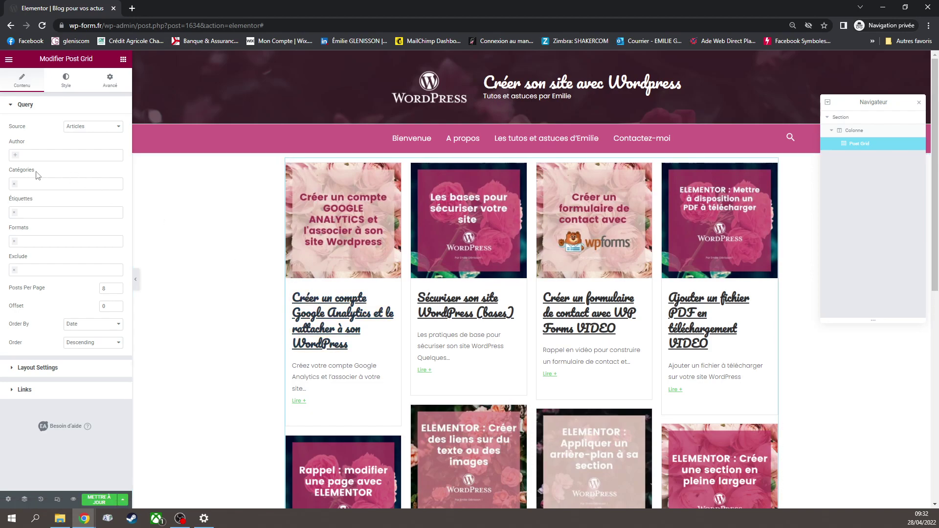
click(26, 185)
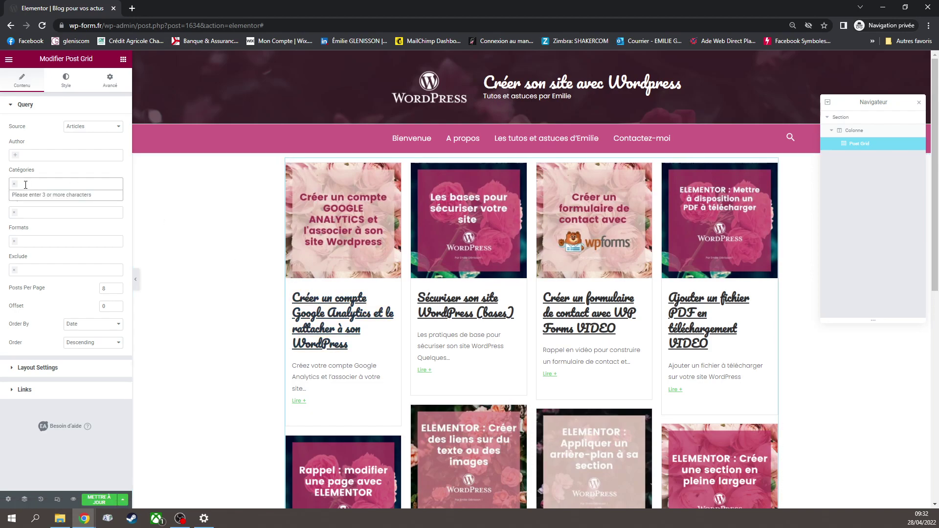
text(séc)
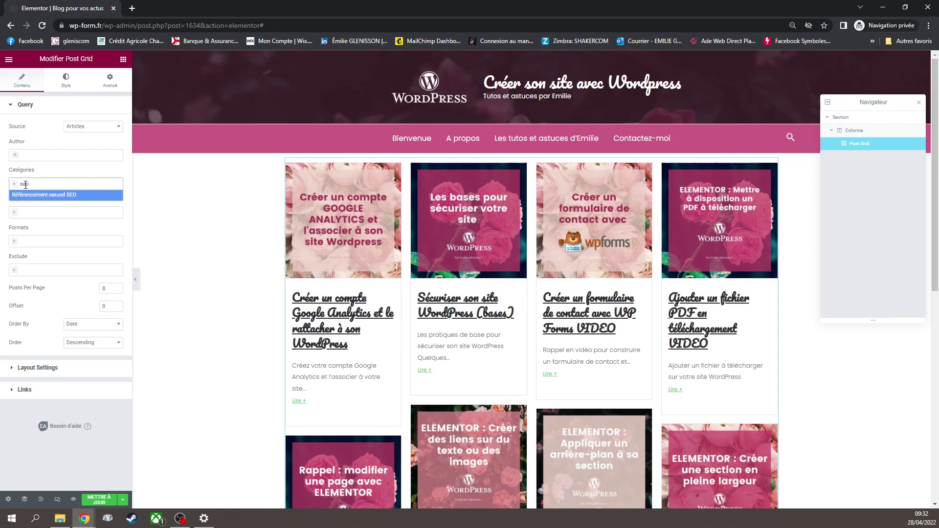